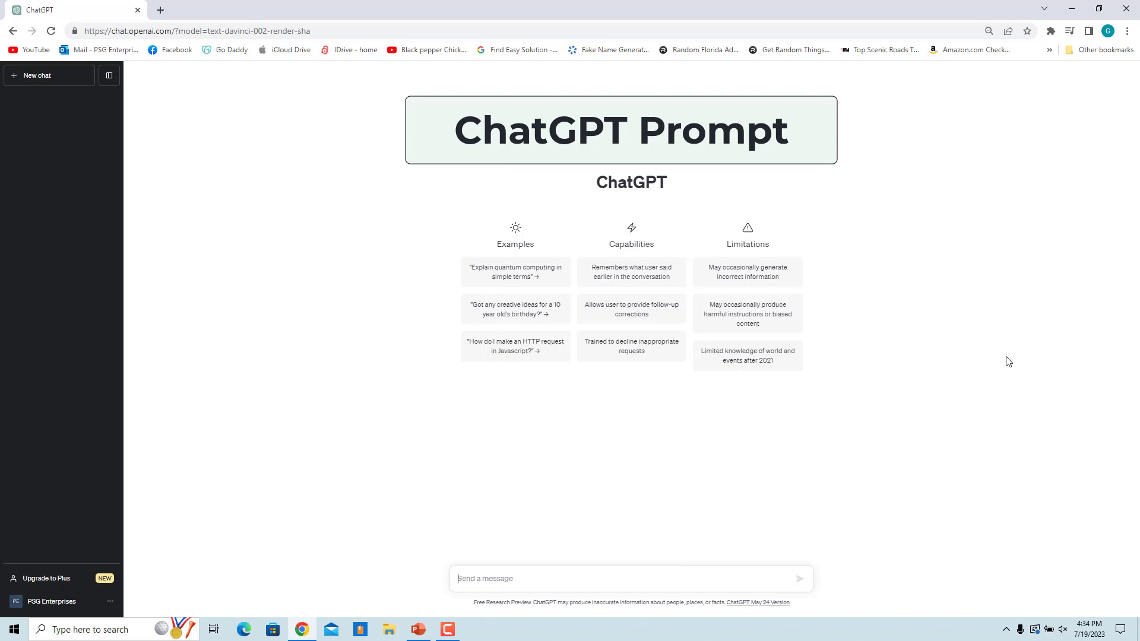
Send the prompt 'Keto diet plan for a week' to get a daily meal plan
left_click(481, 579)
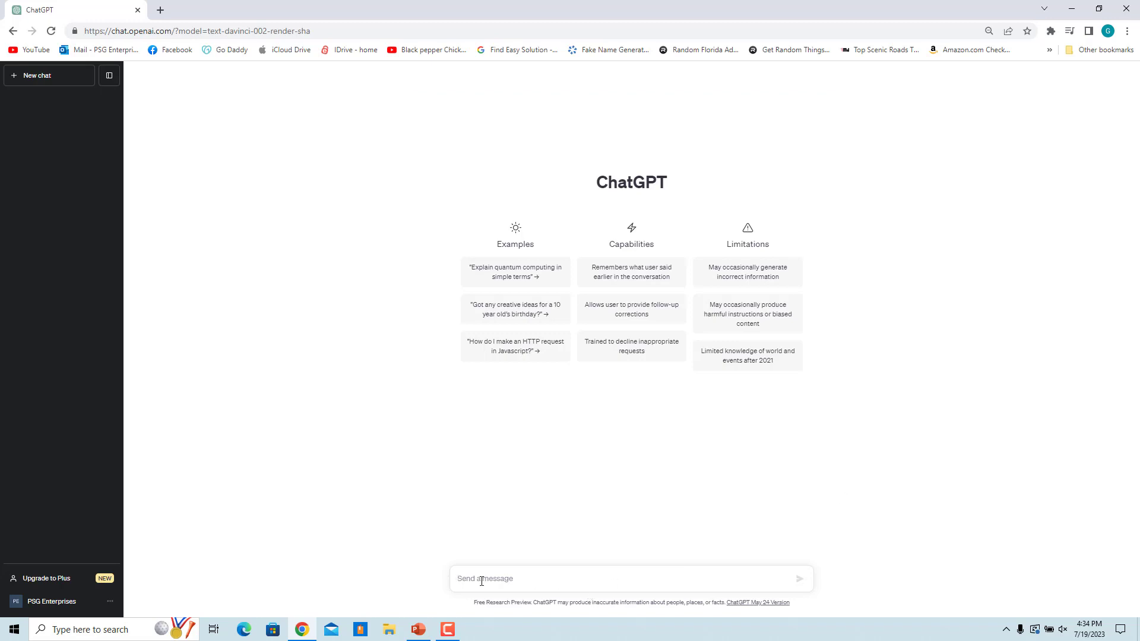
type("Keto diet plan for a week")
left_click(800, 580)
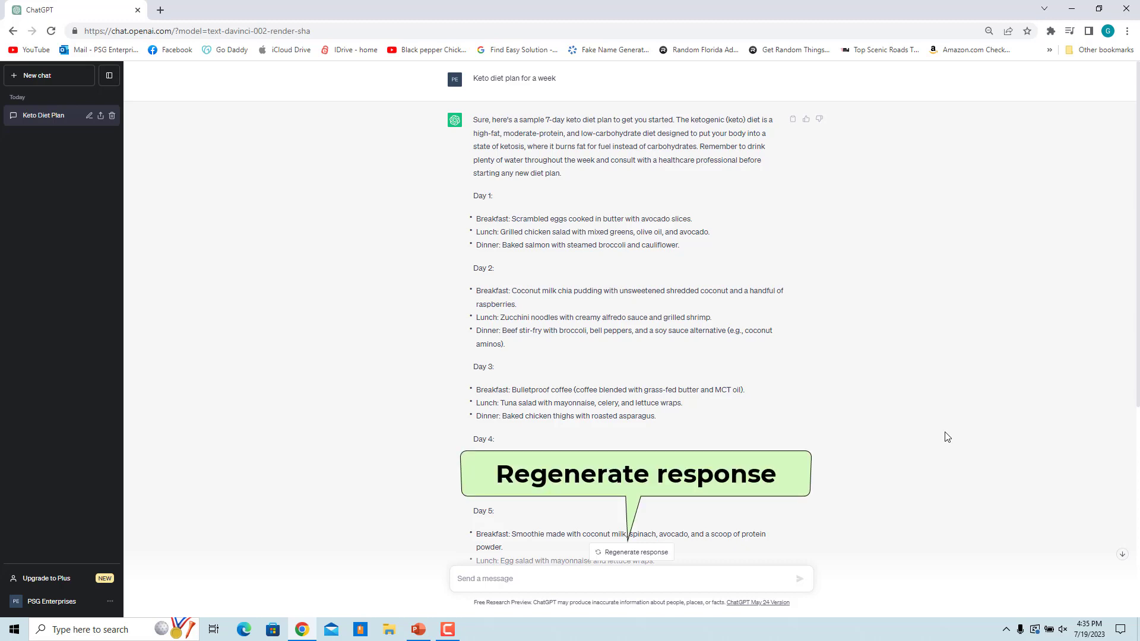
Regenerate the keto plan answer, then switch back to response 1 of 2
left_click(638, 555)
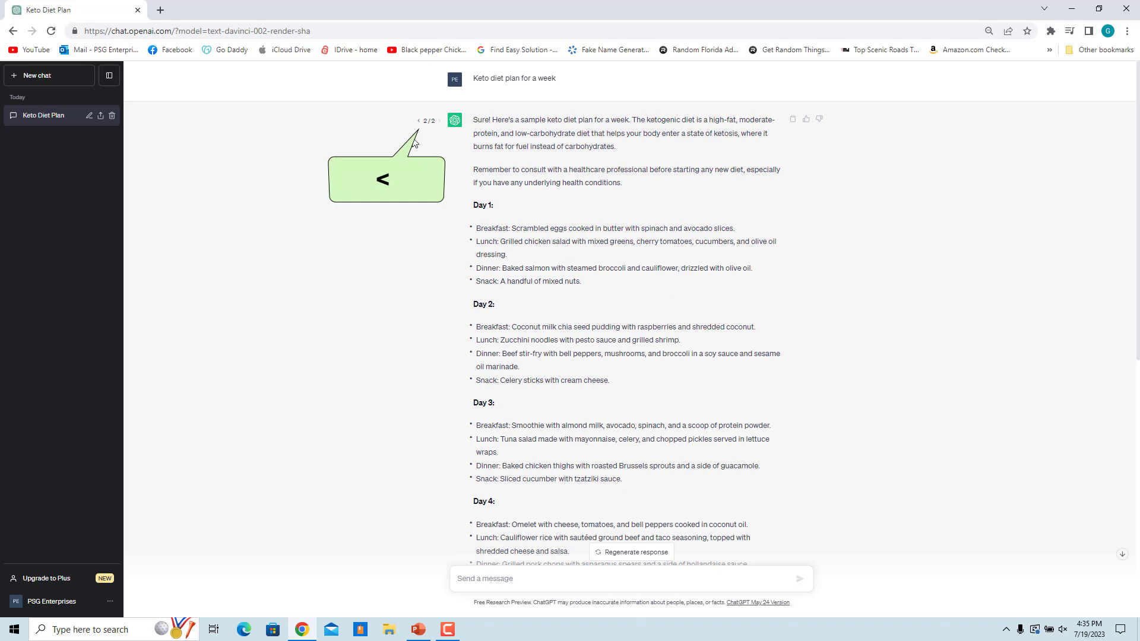
left_click(419, 121)
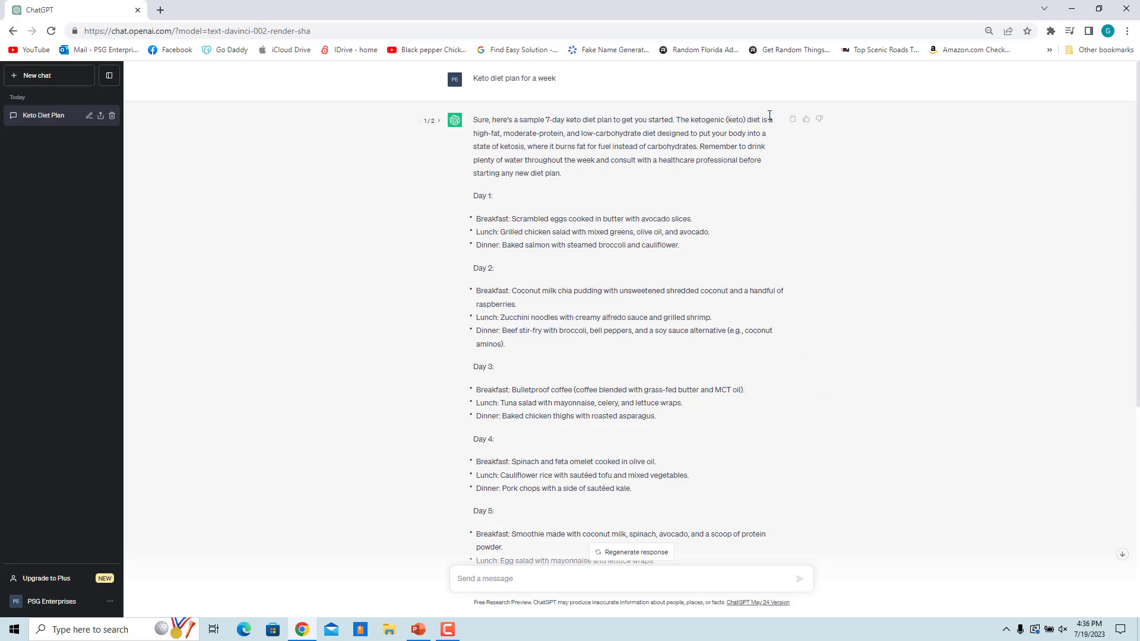
Edit the prompt to 'Keto diet plan for a week no seafood', submit, and view the original
mouse_move(624, 79)
left_click(792, 79)
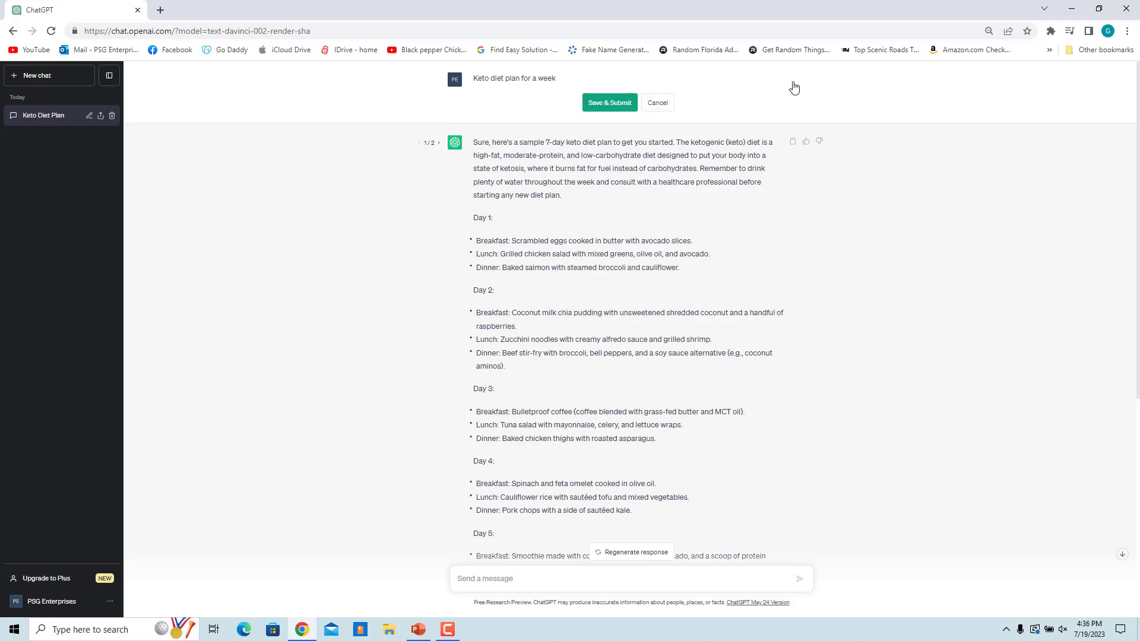
type(" no seafood")
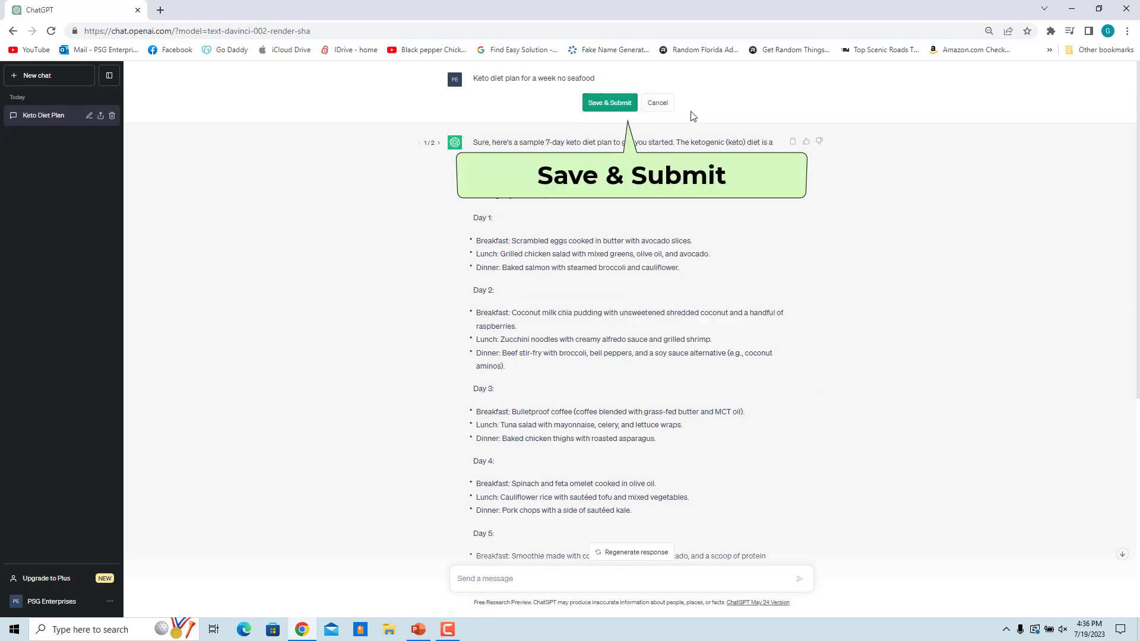
left_click(612, 109)
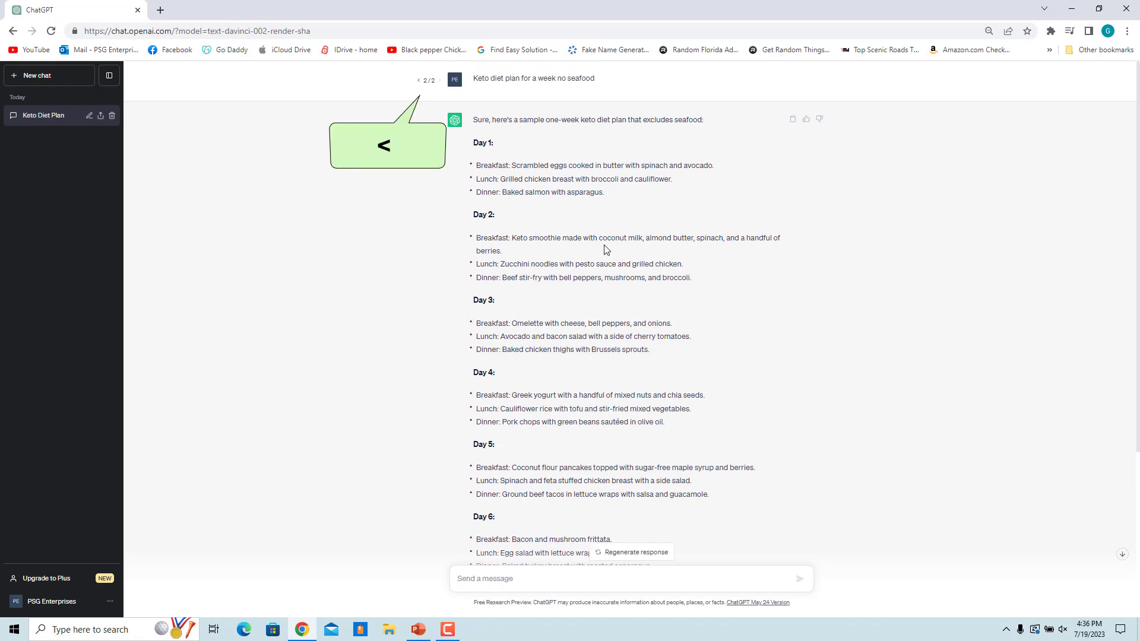
left_click(419, 81)
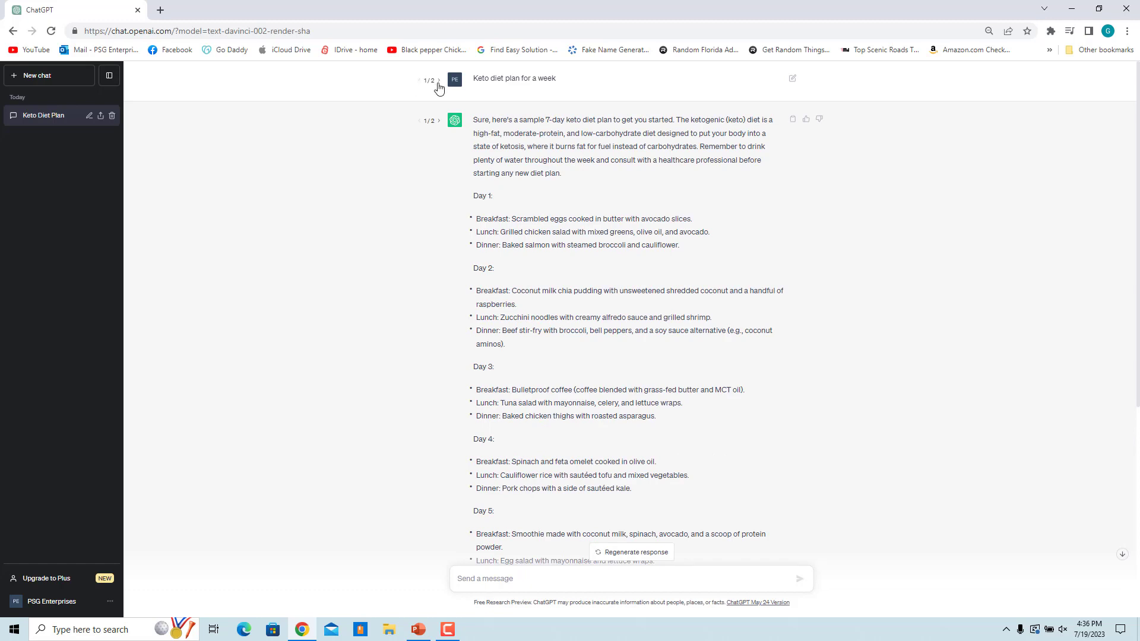
Change the no-seafood prompt to 'Keto diet plan for a week no meat' and submit it
left_click(437, 82)
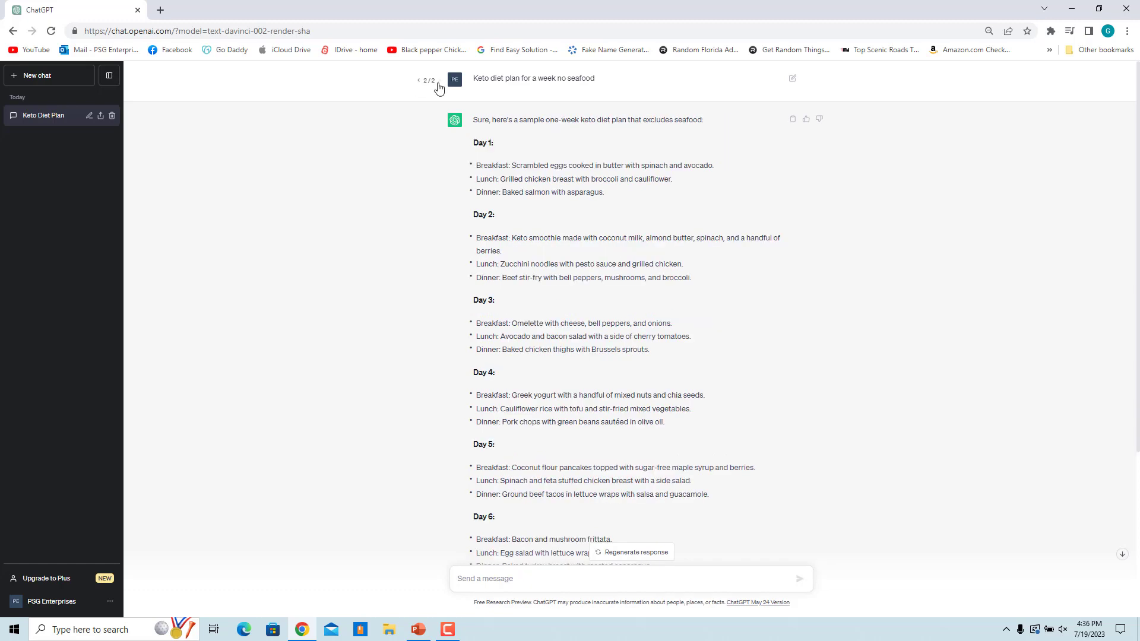
left_click(792, 82)
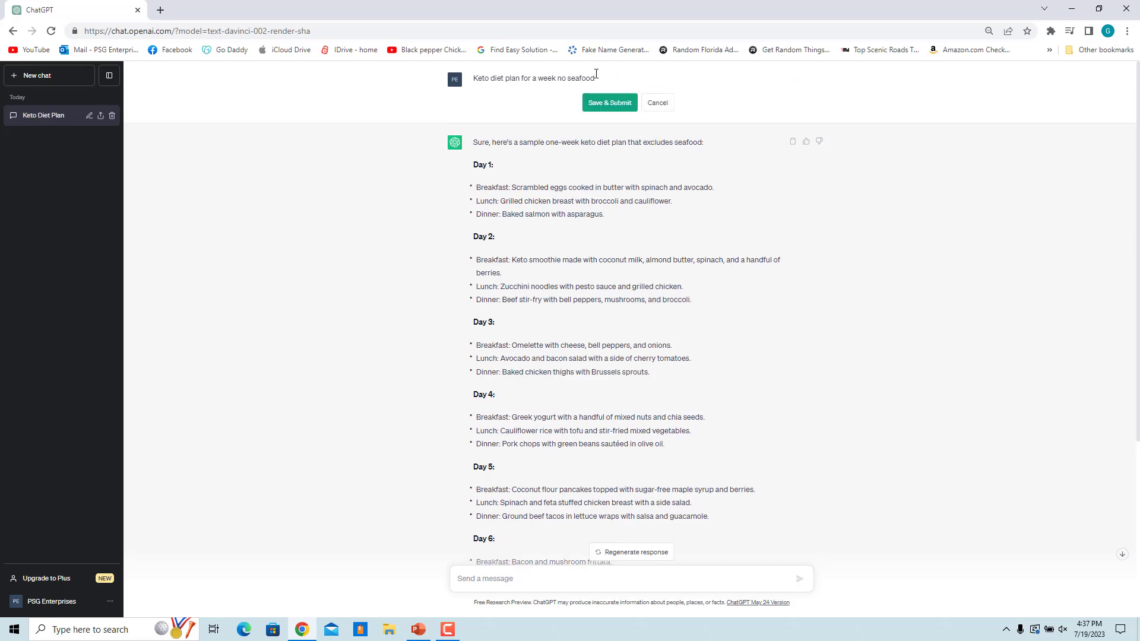
key("BackSpace")
key("BackSpace")
key("BackSpace")
type("meat")
left_click(617, 107)
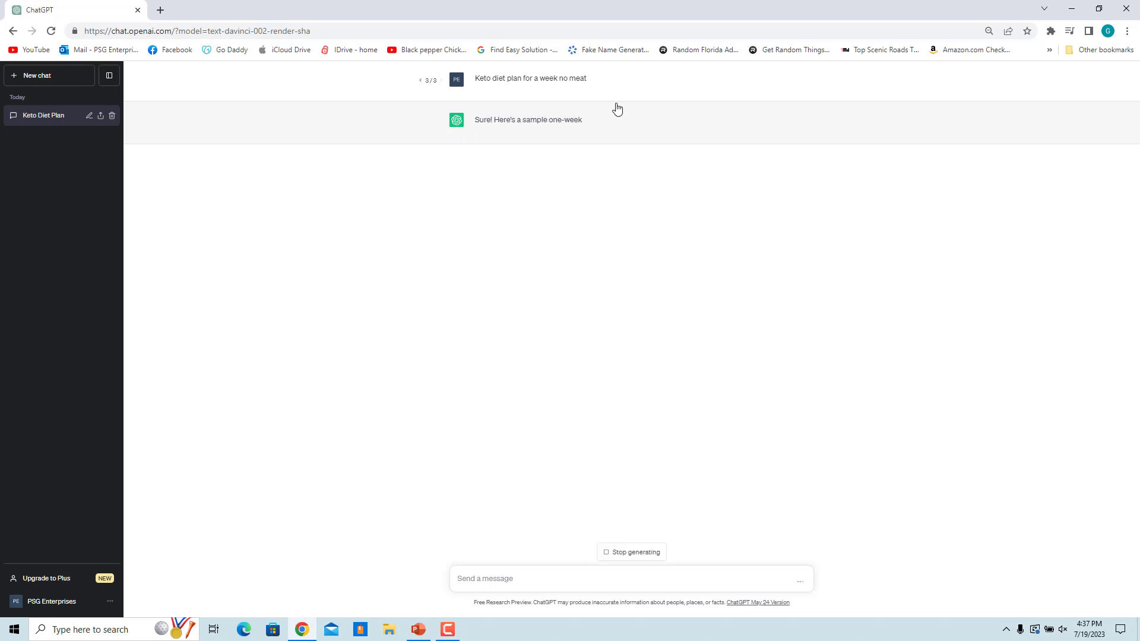
left_click(420, 81)
left_click(419, 81)
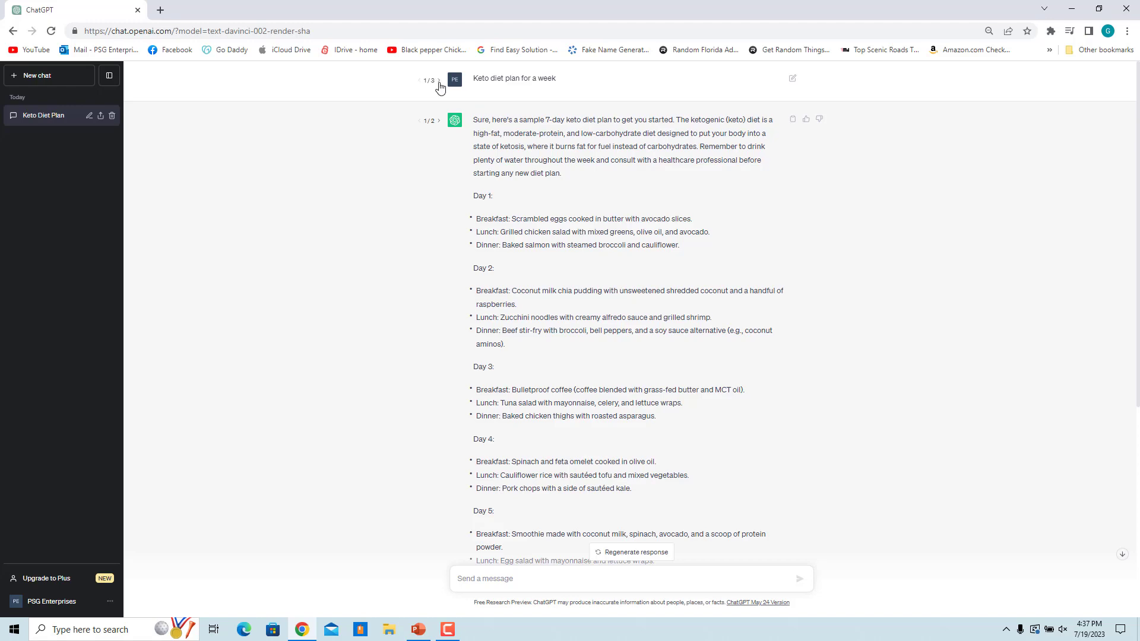
left_click(438, 81)
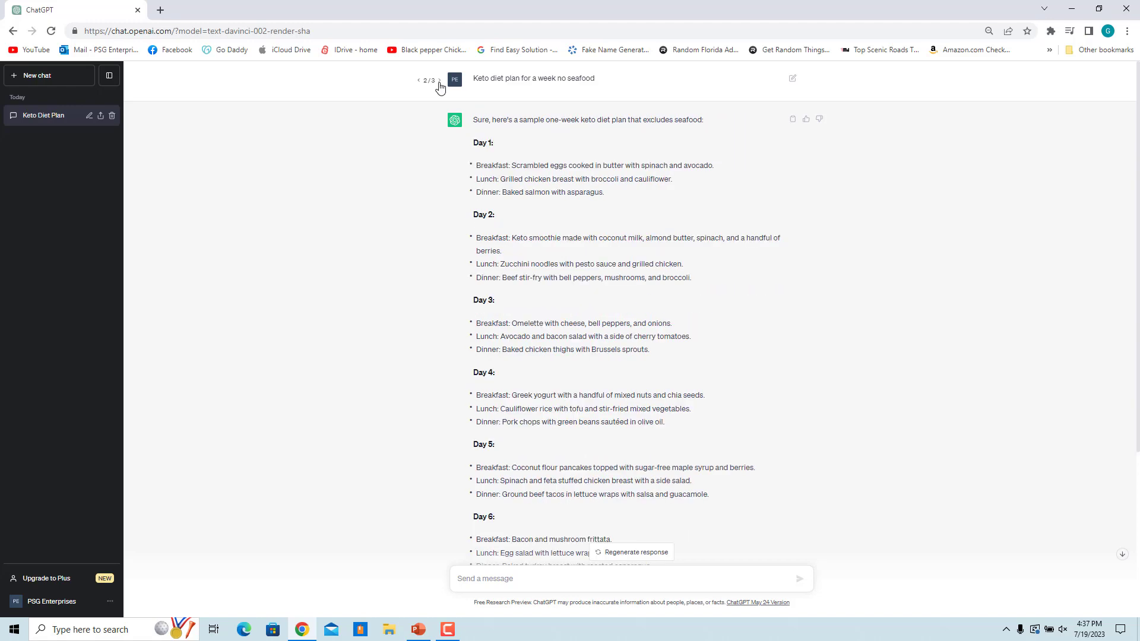
left_click(439, 82)
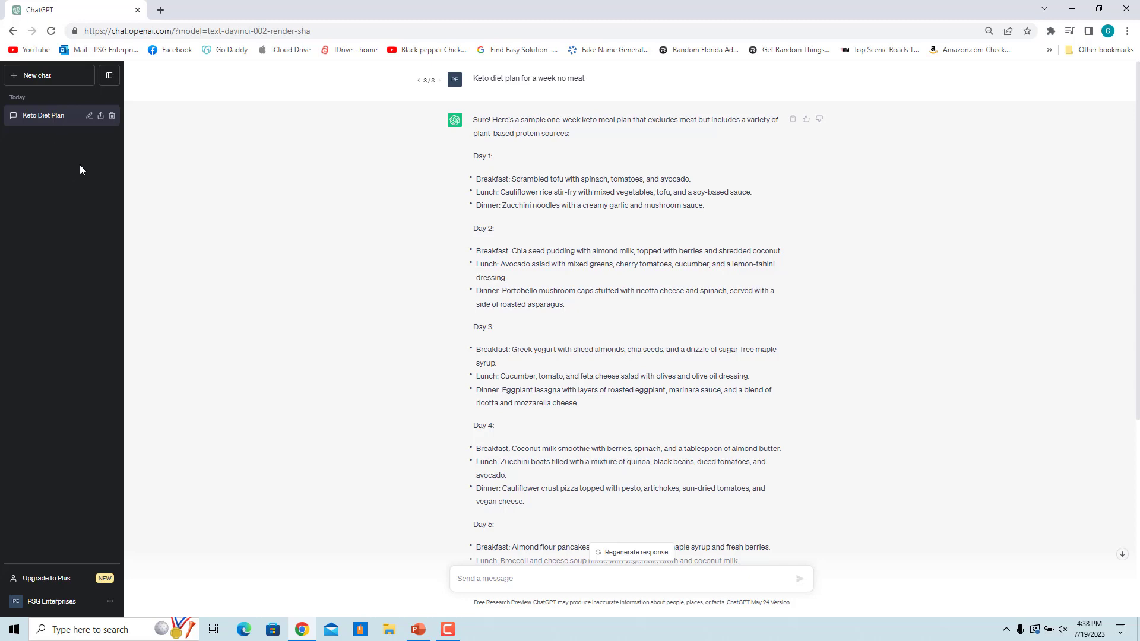
Rename the sidebar chat from 'Keto Diet Plan' to 'Keto Diet Plan - Week'
left_click(90, 116)
type("- Week")
left_click(100, 116)
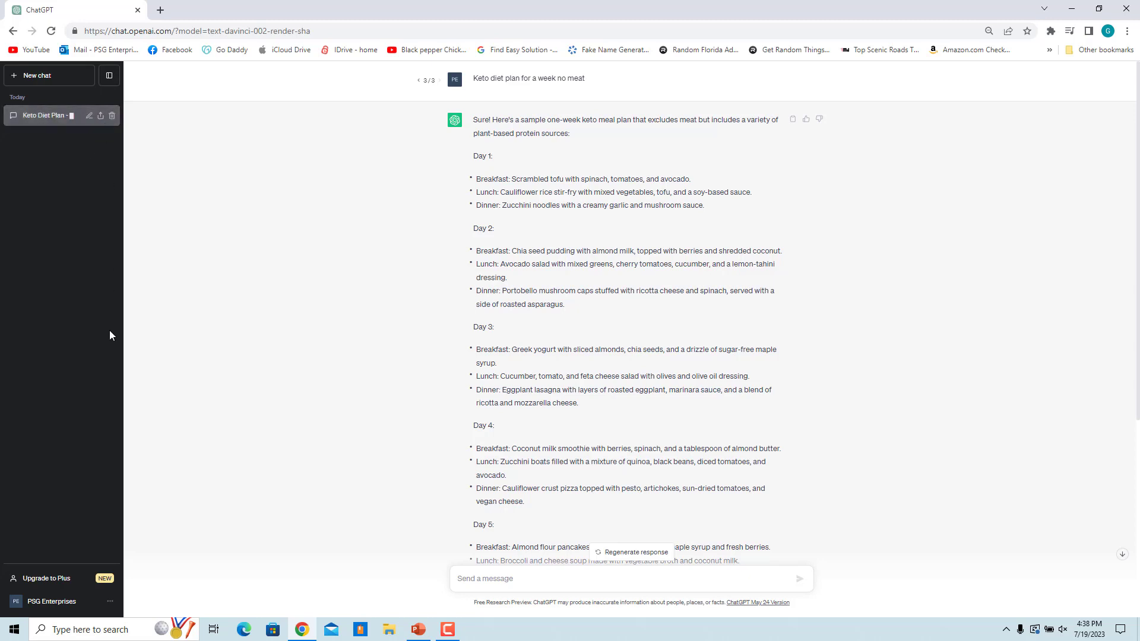